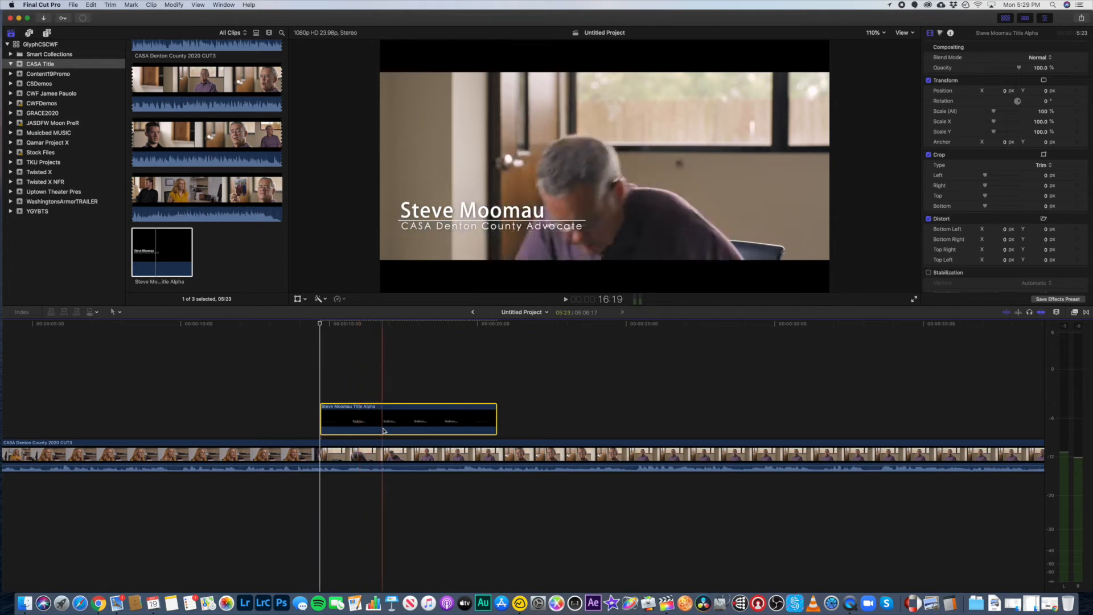
# Find the Draw Mask effect by searching for "mask", apply it to the title clip above the interview footage, and close the effects browser.
pyautogui.click(1077, 312)
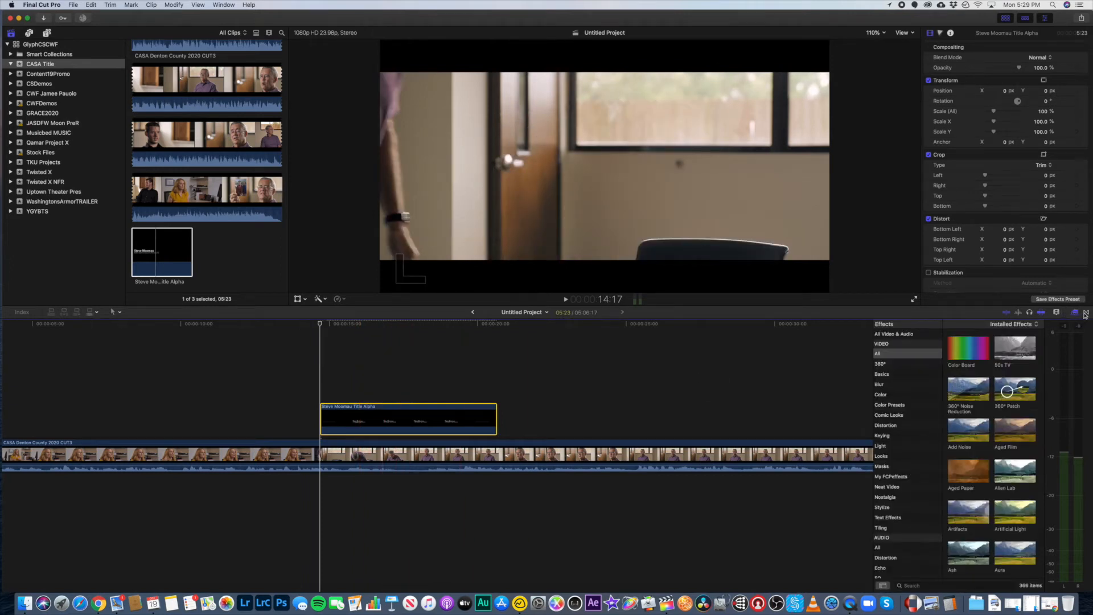
pyautogui.scroll(-4, 906, 381)
pyautogui.scroll(4, 905, 381)
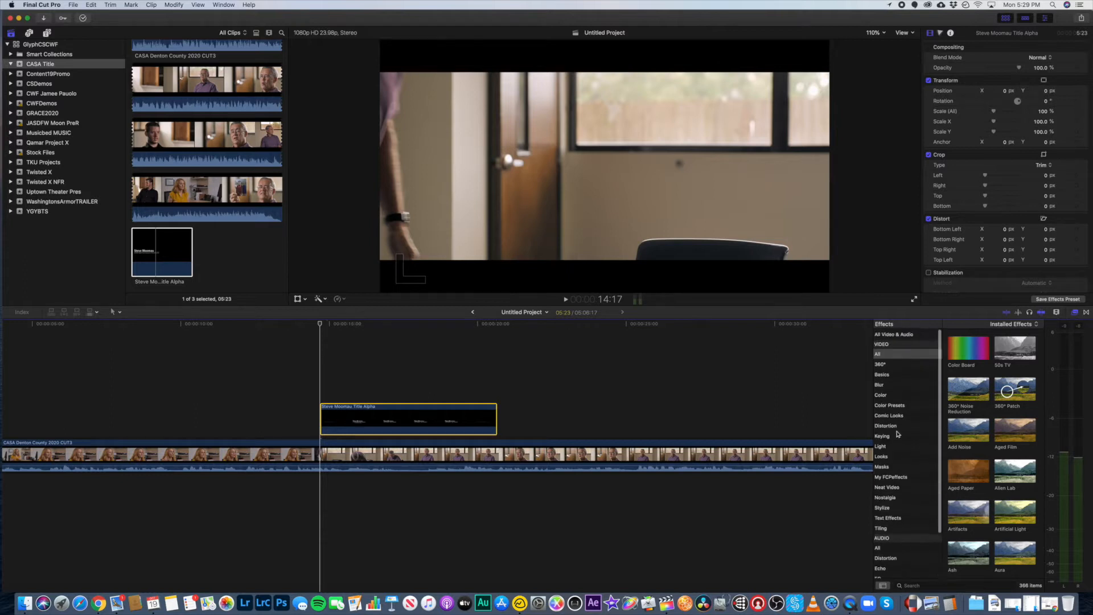
pyautogui.click(922, 585)
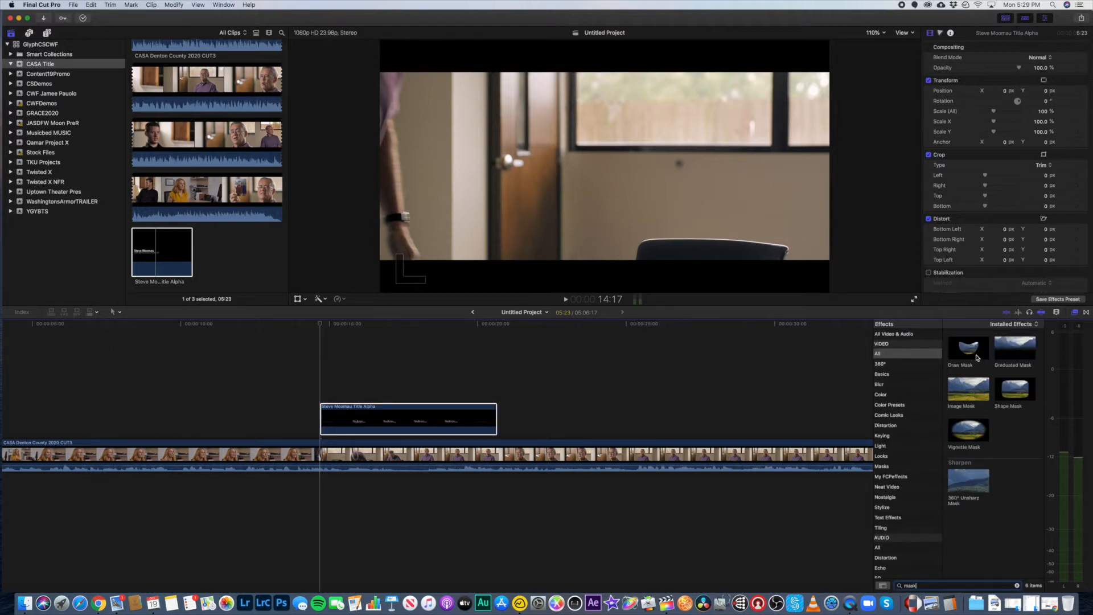
pyautogui.moveTo(972, 349); pyautogui.dragTo(371, 419)
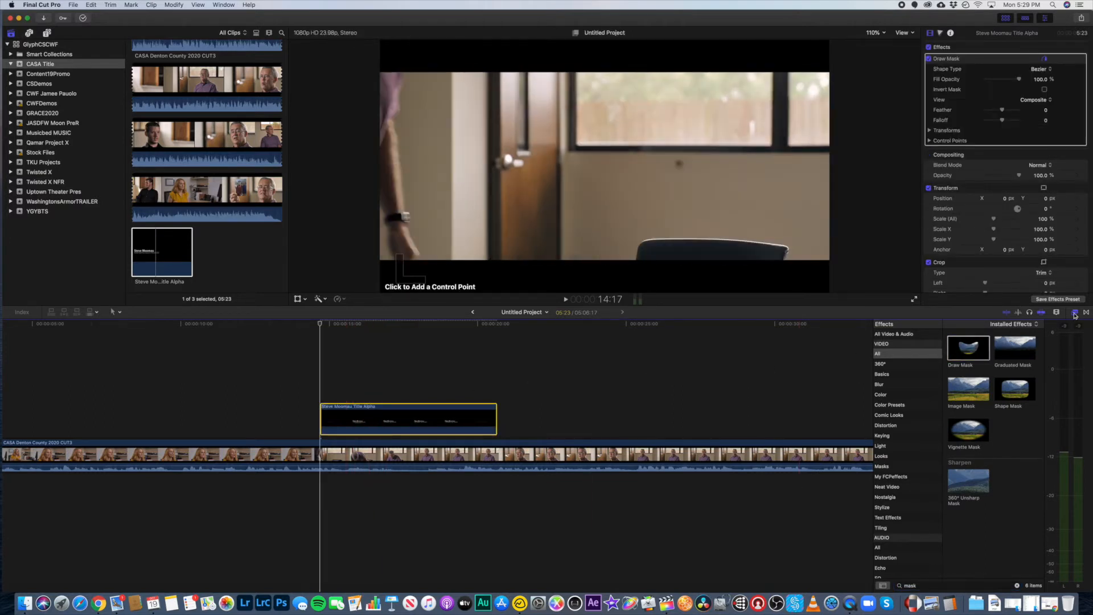
pyautogui.press('super+5')
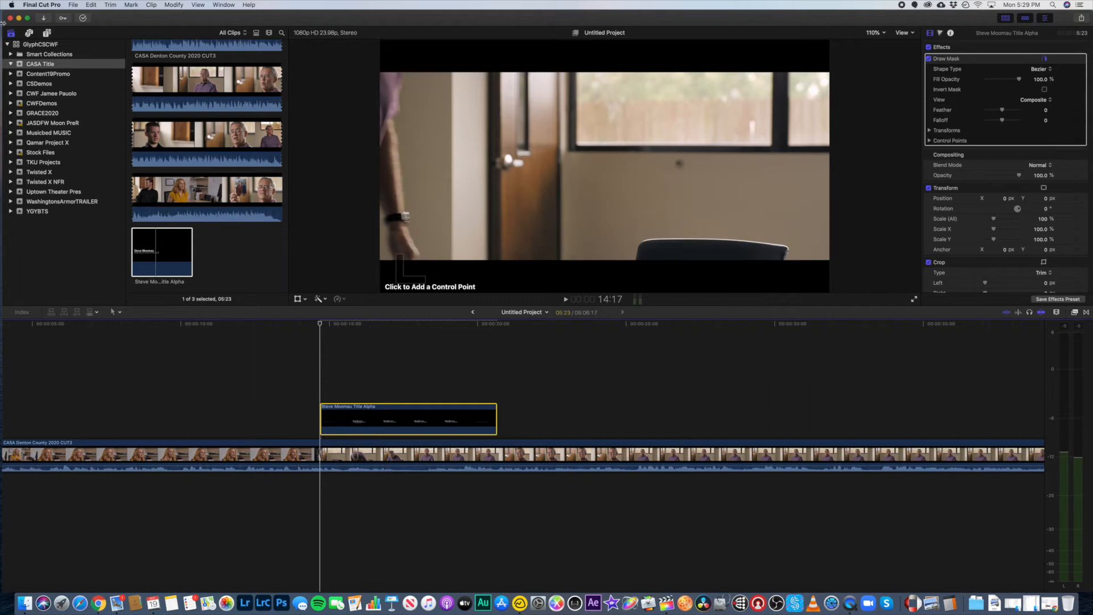
# At 17:17, draw a closed linear mask around the on-screen title, following the edge of the seated man's shoulder and arm.
pyautogui.rightClick(367, 419)
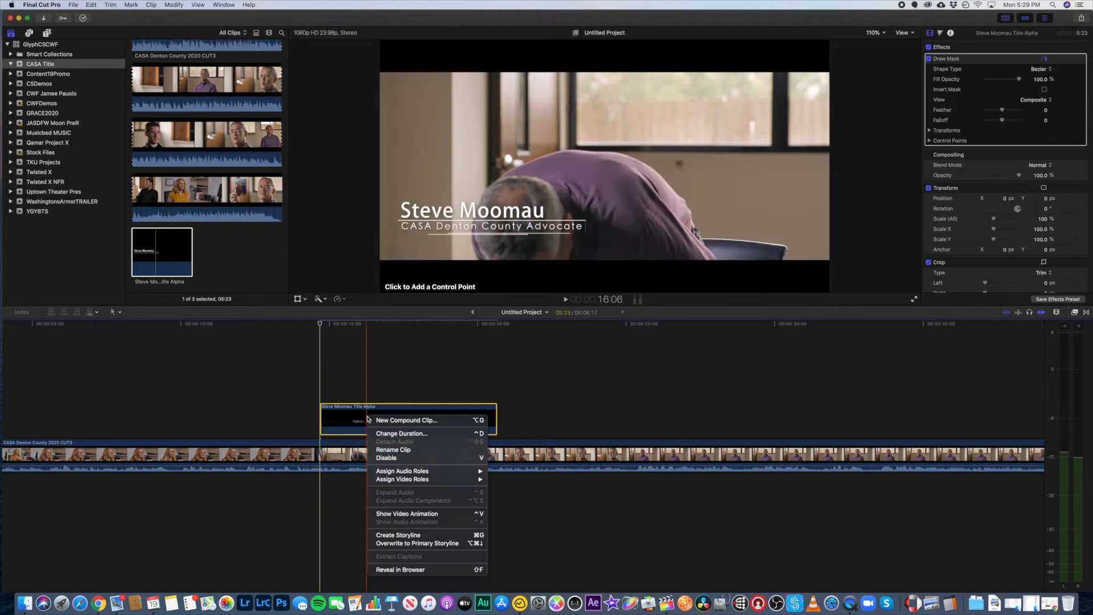
pyautogui.click(594, 418)
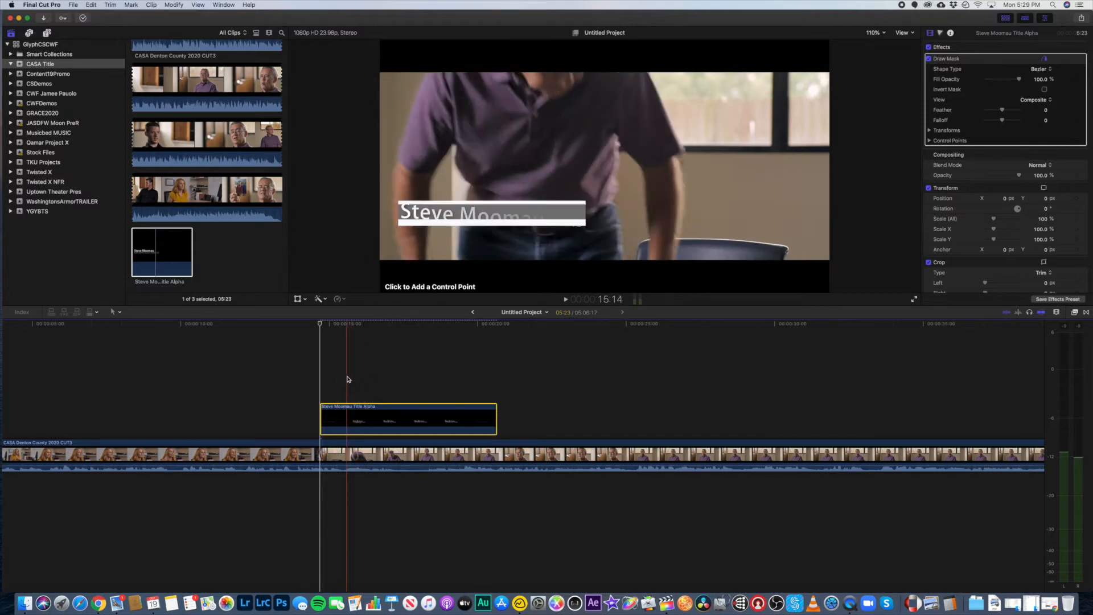
pyautogui.click(410, 379)
pyautogui.click(410, 414)
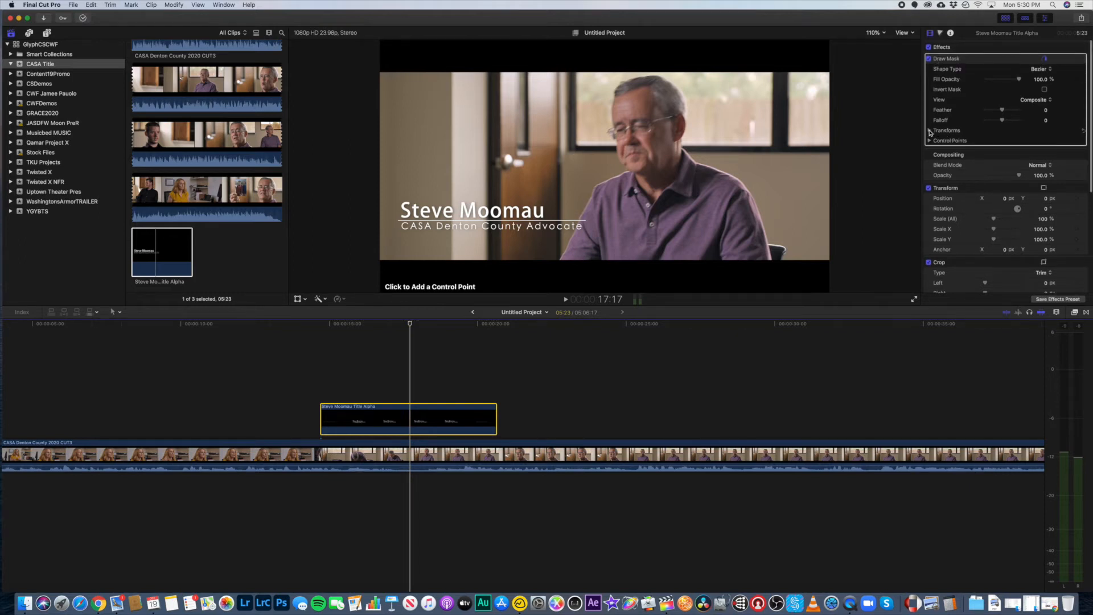
pyautogui.click(966, 58)
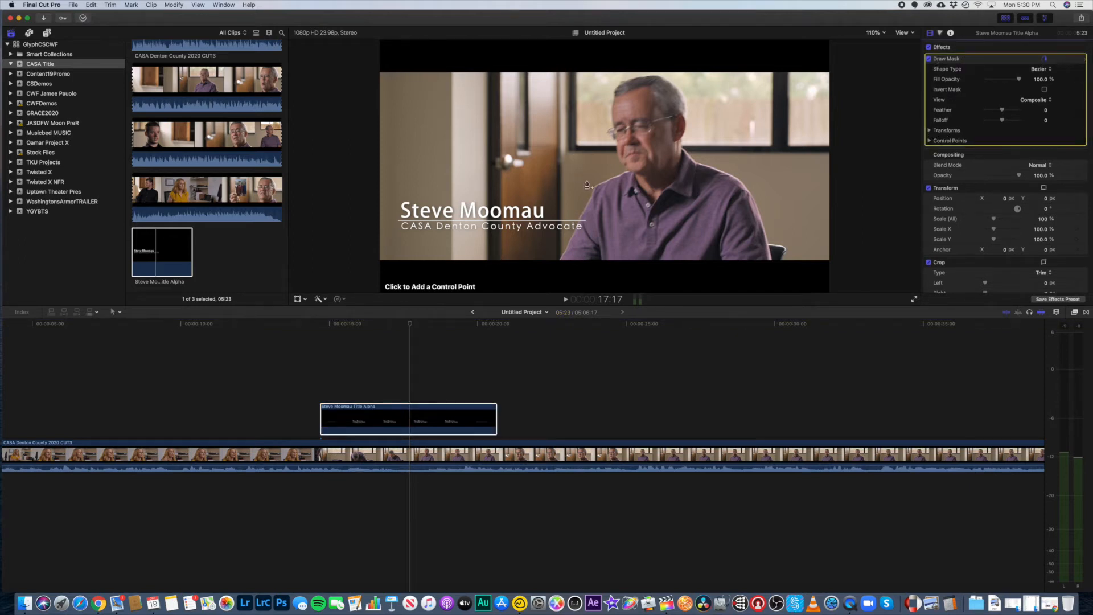
pyautogui.click(603, 150)
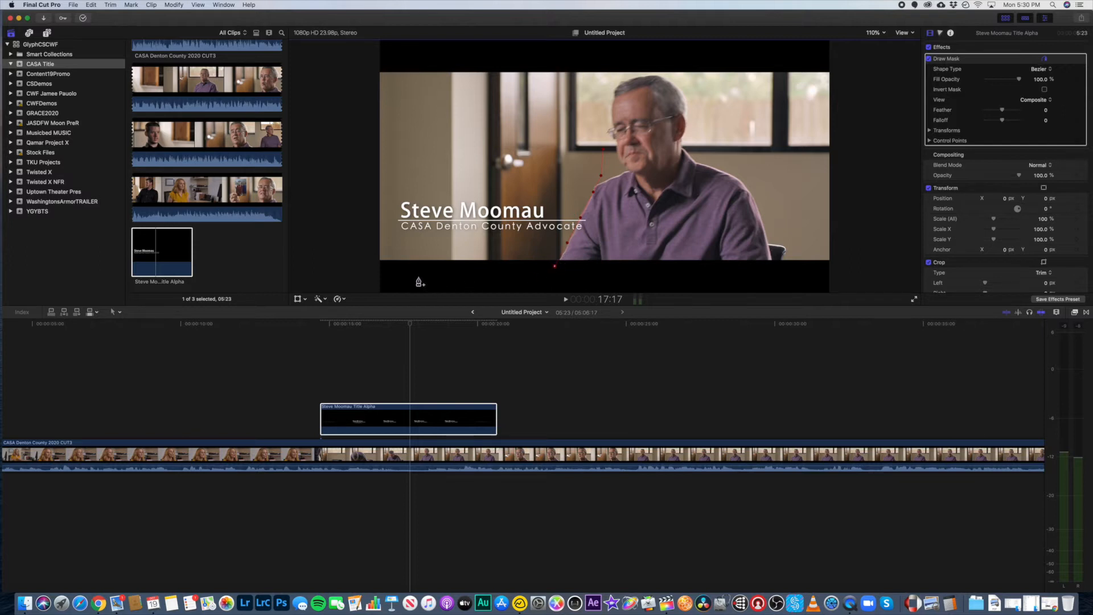
pyautogui.click(384, 278)
pyautogui.click(347, 115)
pyautogui.click(603, 151)
# Expand the mask's Transforms and Control Points parameters, and shift the whole mask to about X -595, Y -137.5.
pyautogui.click(930, 141)
pyautogui.click(930, 141)
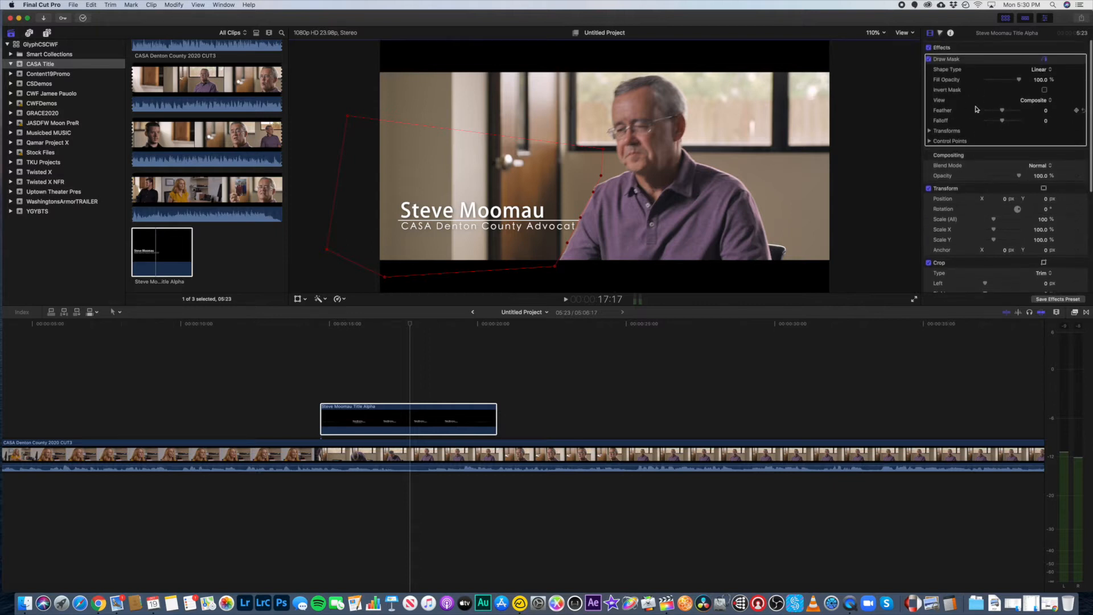
pyautogui.click(930, 130)
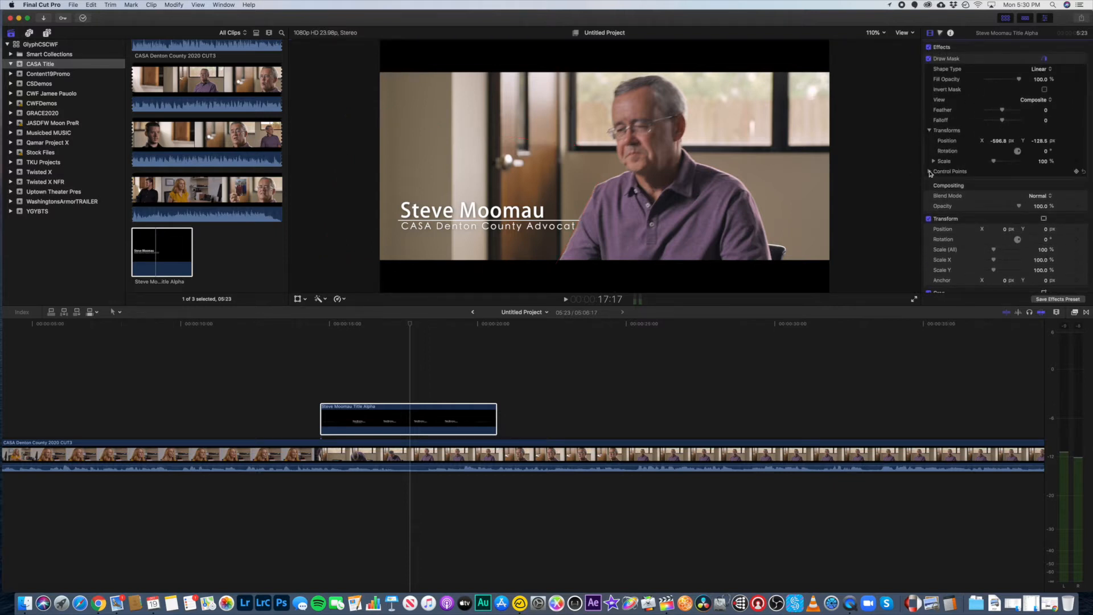
pyautogui.click(971, 63)
pyautogui.click(929, 172)
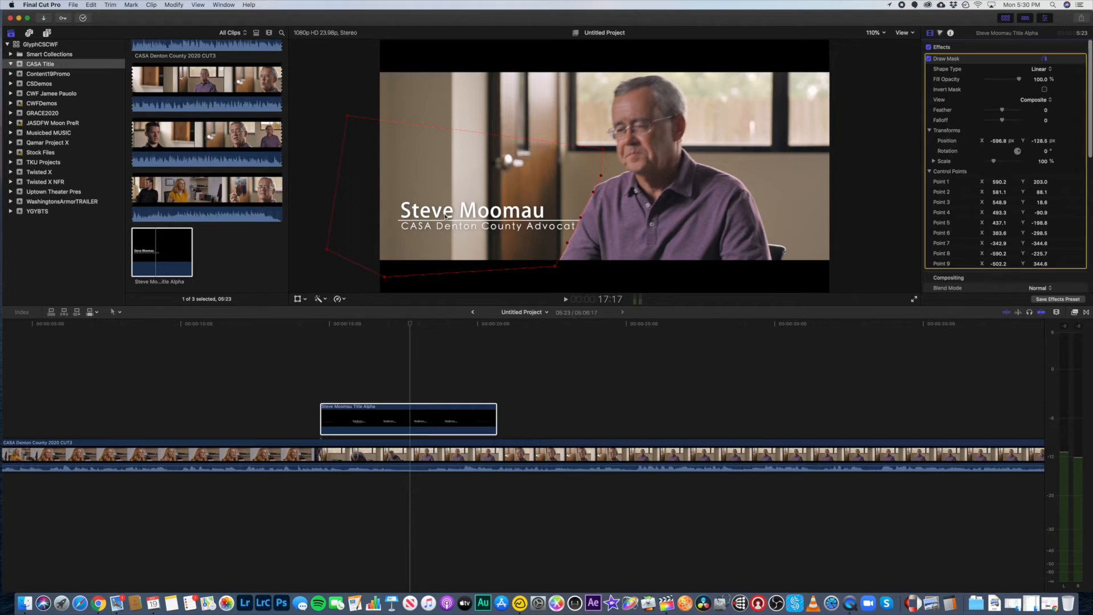
pyautogui.moveTo(443, 146)
pyautogui.mouseDown()
pyautogui.moveTo(468, 151)
pyautogui.moveTo(458, 149)
pyautogui.mouseUp()
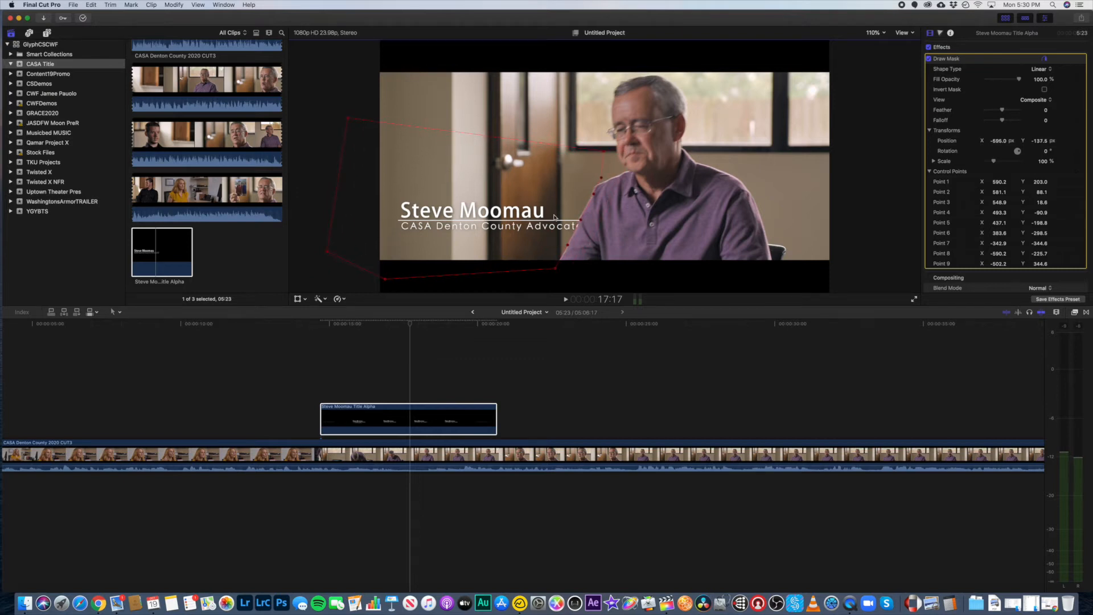
# Keyframe the mask's Control Points at 17:17, and reshape the mask along the man's arm and shoulder one frame earlier, at 17:16.
pyautogui.scroll(-1, 949, 147)
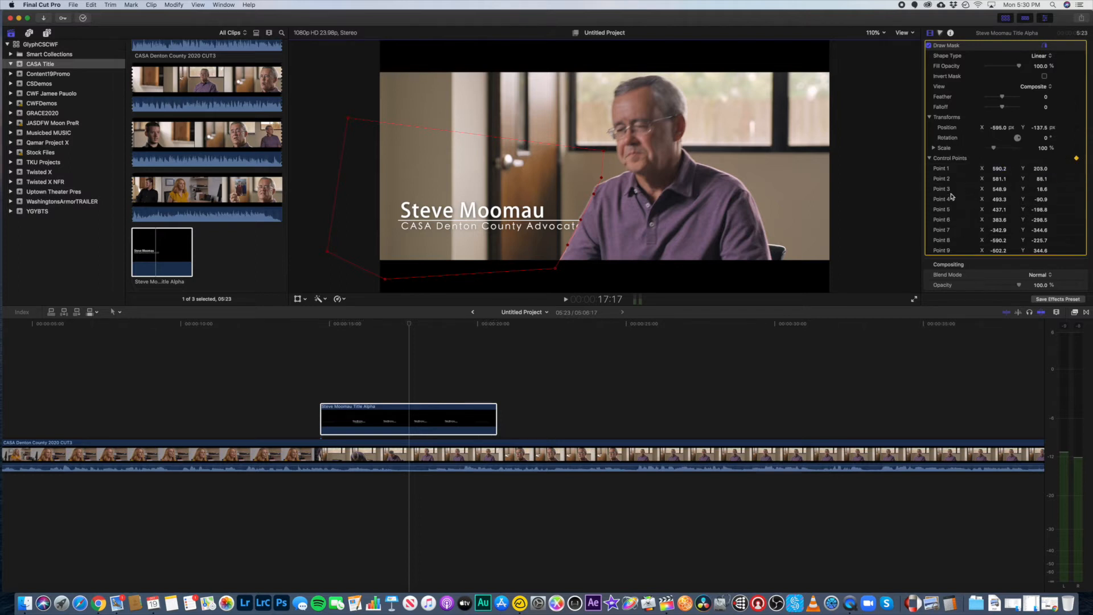
pyautogui.click(1077, 159)
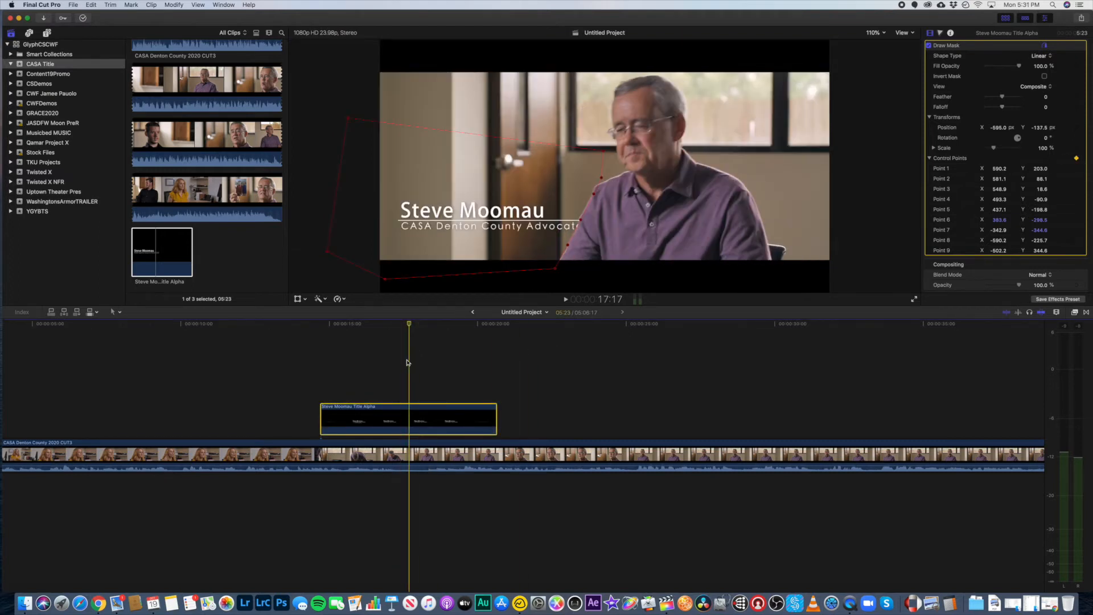
pyautogui.press('Left')
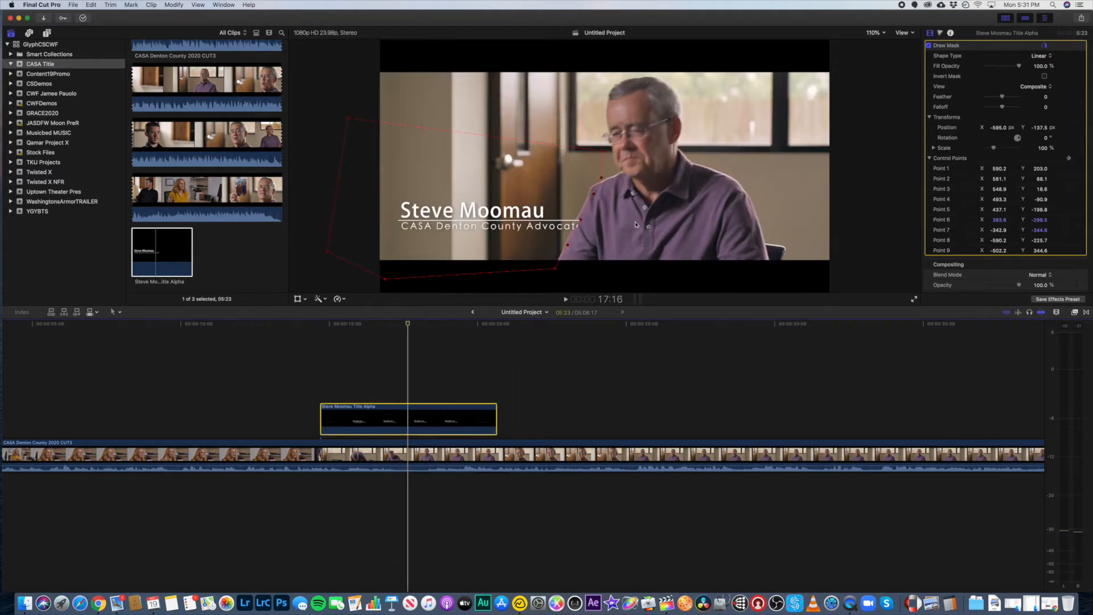
pyautogui.moveTo(582, 222); pyautogui.dragTo(566, 245)
pyautogui.moveTo(594, 194); pyautogui.dragTo(596, 179)
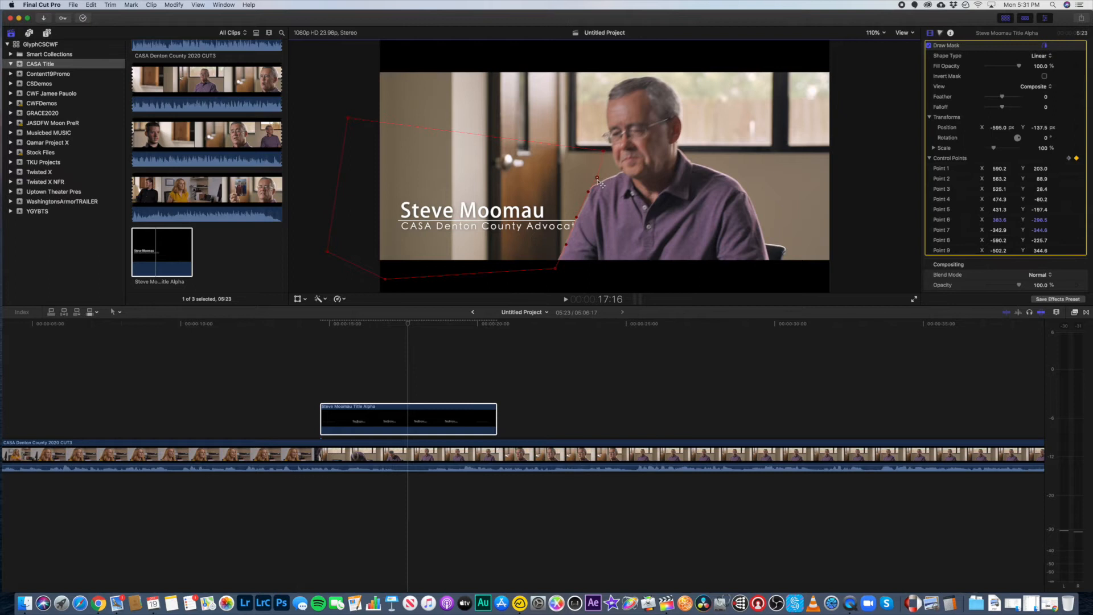
# Reshape the mask on each frame from 17:15 back to 17:13 so its edge follows the man's sleeve and shoulder.
pyautogui.press('Left')
pyautogui.moveTo(568, 249); pyautogui.dragTo(550, 270)
pyautogui.moveTo(577, 217); pyautogui.dragTo(593, 173)
pyautogui.press('Left')
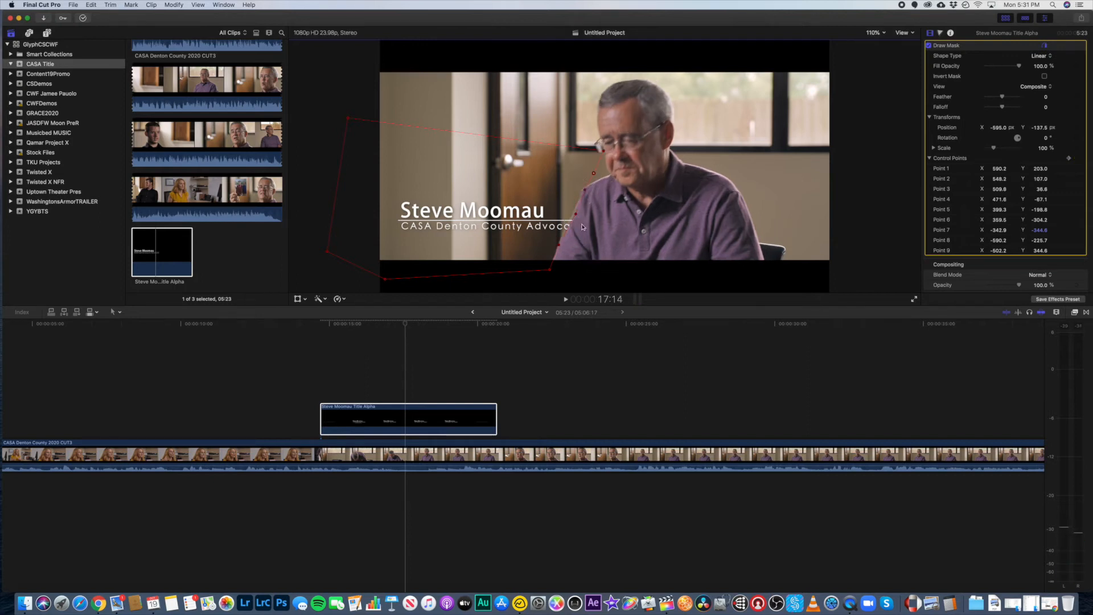
pyautogui.moveTo(575, 222); pyautogui.dragTo(591, 165)
pyautogui.press('Left')
pyautogui.moveTo(562, 249); pyautogui.dragTo(548, 269)
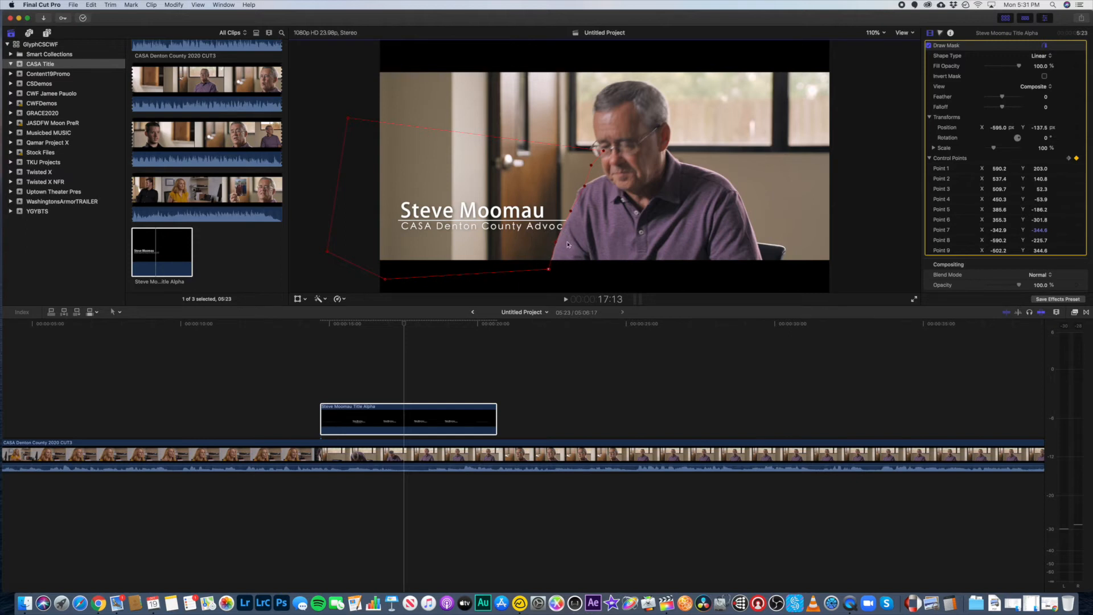
pyautogui.moveTo(571, 212); pyautogui.dragTo(581, 183)
# Fit the mask's control points to the man's arm and shoulder at 17:12 and 17:11, pulling the upper and lower corners inward.
pyautogui.press('Left')
pyautogui.moveTo(558, 246); pyautogui.dragTo(582, 147)
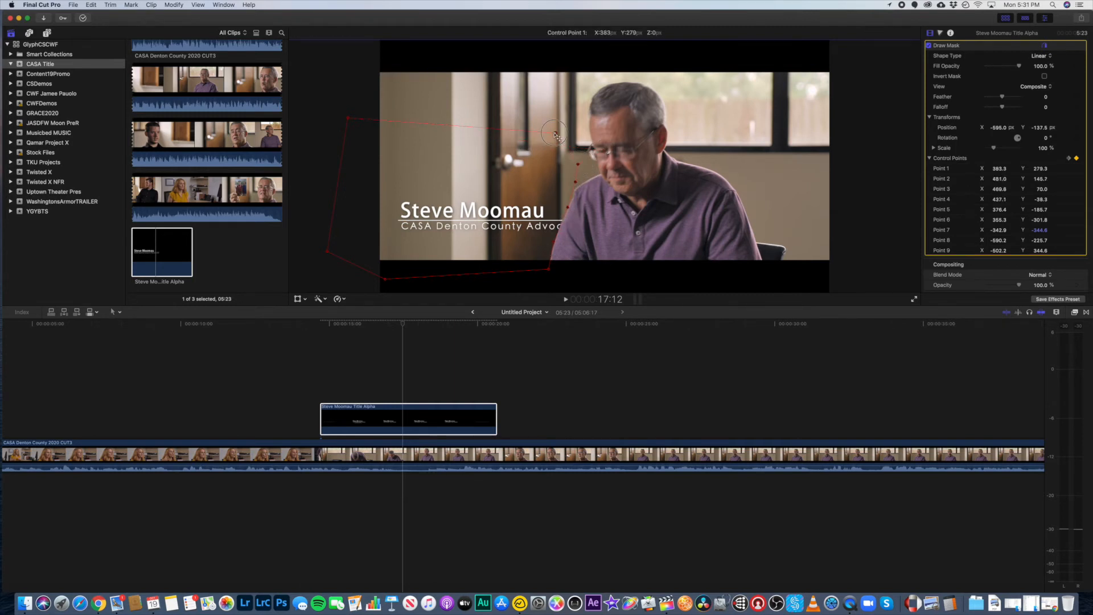
pyautogui.moveTo(551, 273); pyautogui.dragTo(514, 277)
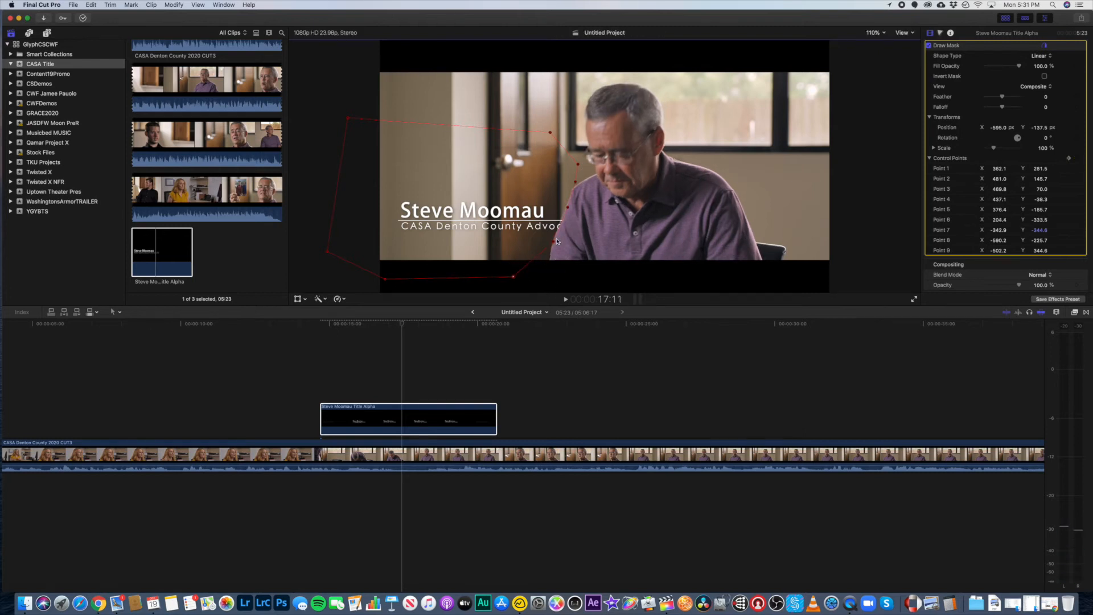
pyautogui.moveTo(556, 246); pyautogui.dragTo(550, 248)
pyautogui.moveTo(569, 209); pyautogui.dragTo(565, 208)
# Keep fitting the mask edge to the man's arm frame by frame back to 17:00.
pyautogui.press('Left')
pyautogui.press('Left')
pyautogui.press('Left')
pyautogui.press('Left')
pyautogui.press('Left')
pyautogui.press('Left')
pyautogui.press('Left')
pyautogui.press('Left')
pyautogui.press('Left')
pyautogui.press('Left')
pyautogui.press('Left')
pyautogui.press('Left')
pyautogui.press('Left')
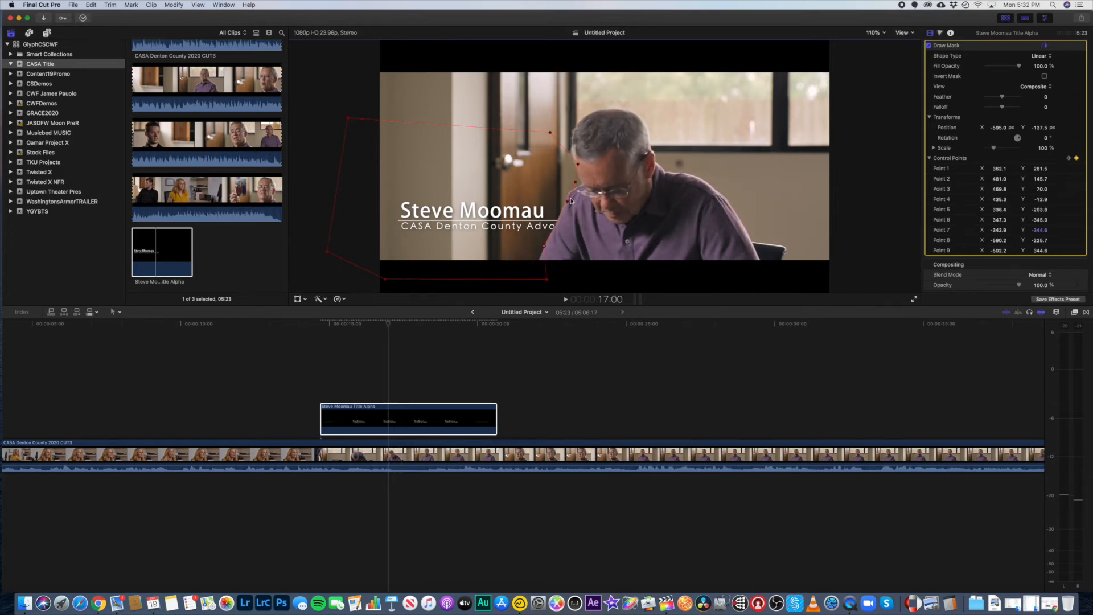
# Fit the mask edge to the man's lowered head and arm frame by frame back to 16:13.
pyautogui.press('Left')
pyautogui.press('Left')
pyautogui.press('Left')
pyautogui.press('Left')
pyautogui.press('Left')
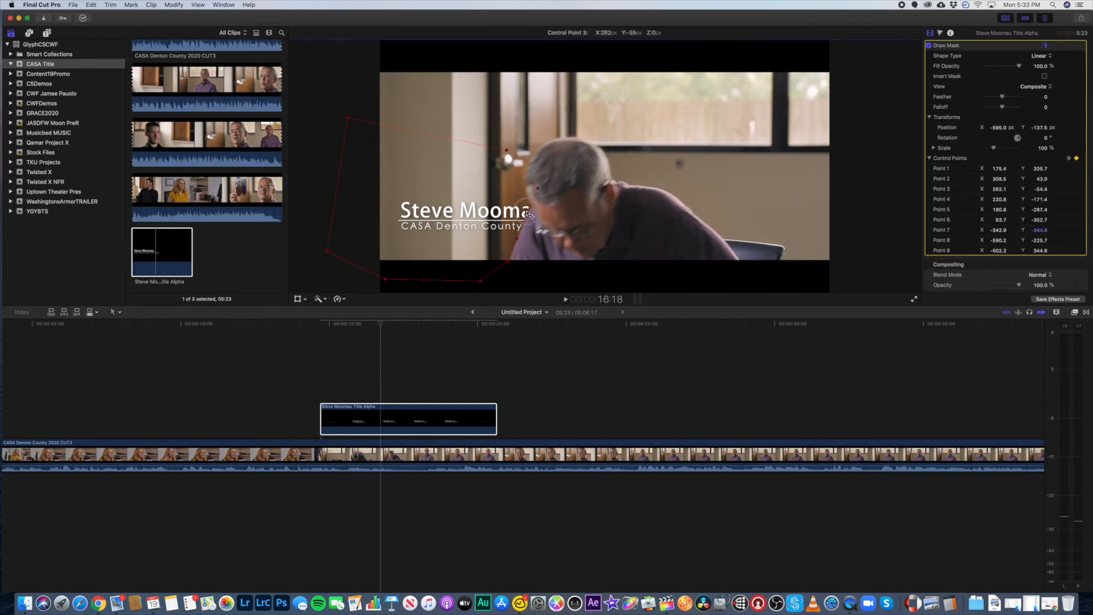
pyautogui.press('Left')
pyautogui.press('Left')
pyautogui.press('Left')
pyautogui.press('Left')
pyautogui.press('Left')
pyautogui.press('Left')
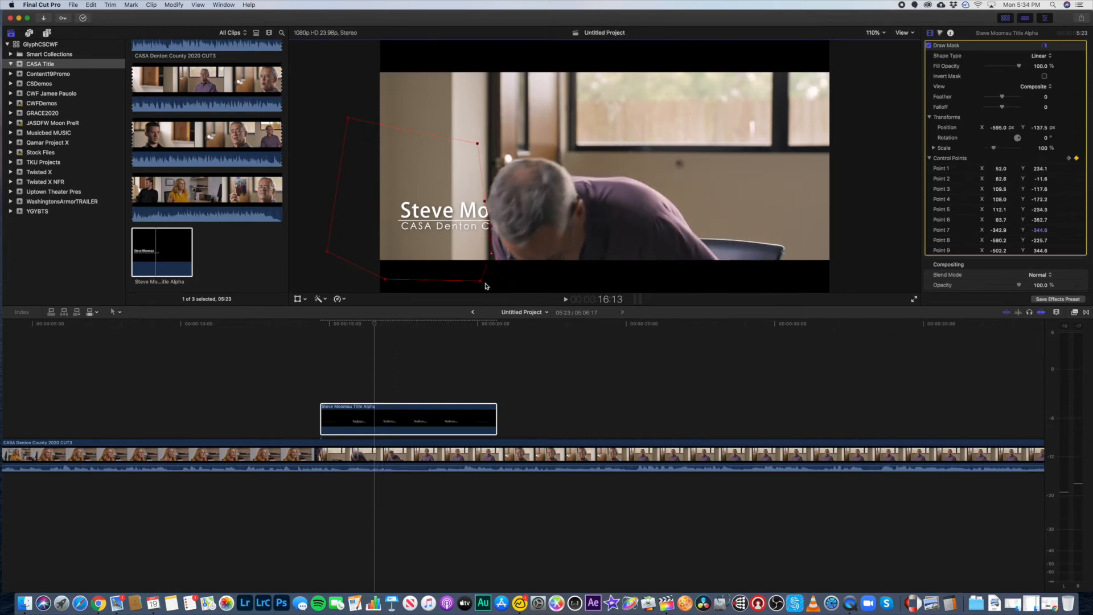
# Work backward frame by frame from 16:13, moving the mask's control points to follow the man's head as it crosses the title.
pyautogui.press('Left')
pyautogui.press('Left')
pyautogui.press('Left')
pyautogui.press('Left')
pyautogui.press('Left')
pyautogui.moveTo(487, 262); pyautogui.dragTo(482, 261)
pyautogui.press('Left')
pyautogui.press('Left')
pyautogui.moveTo(478, 201); pyautogui.dragTo(475, 198)
pyautogui.press('Left')
pyautogui.press('Left')
pyautogui.moveTo(474, 260); pyautogui.dragTo(438, 234)
# Continue reshaping the mask frame by frame back to 15:14, keeping its edge in front of the standing man's arm and body.
pyautogui.press('Left')
pyautogui.press('Left')
pyautogui.press('Left')
pyautogui.press('Left')
pyautogui.press('Left')
pyautogui.press('Left')
pyautogui.press('Left')
pyautogui.press('Left')
pyautogui.press('Left')
pyautogui.press('Left')
pyautogui.moveTo(431, 170); pyautogui.dragTo(422, 167)
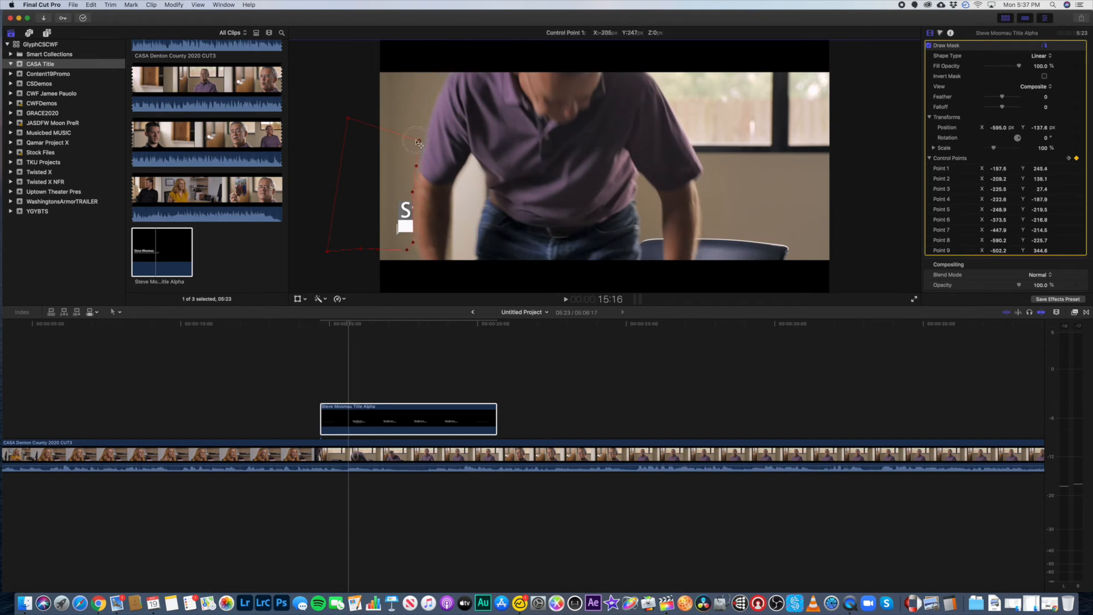
pyautogui.press('Left')
pyautogui.press('Left')
pyautogui.moveTo(406, 244); pyautogui.dragTo(397, 132)
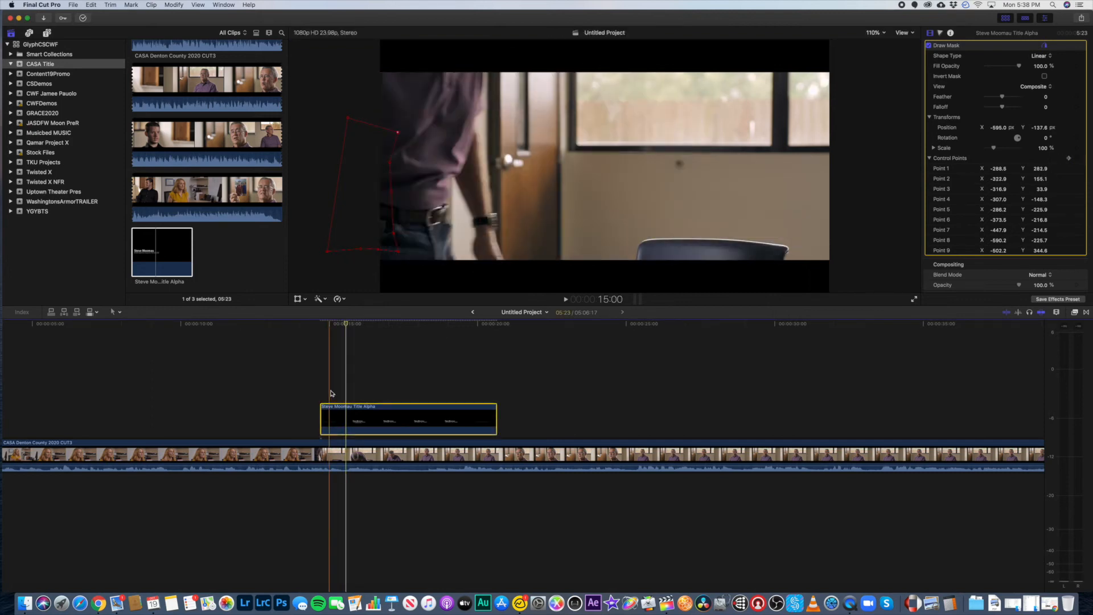
# At 17:18, move the mask's control points along the man's sleeve outward to uncover the end of the title, and play the following frames.
pyautogui.click(410, 395)
pyautogui.click(412, 415)
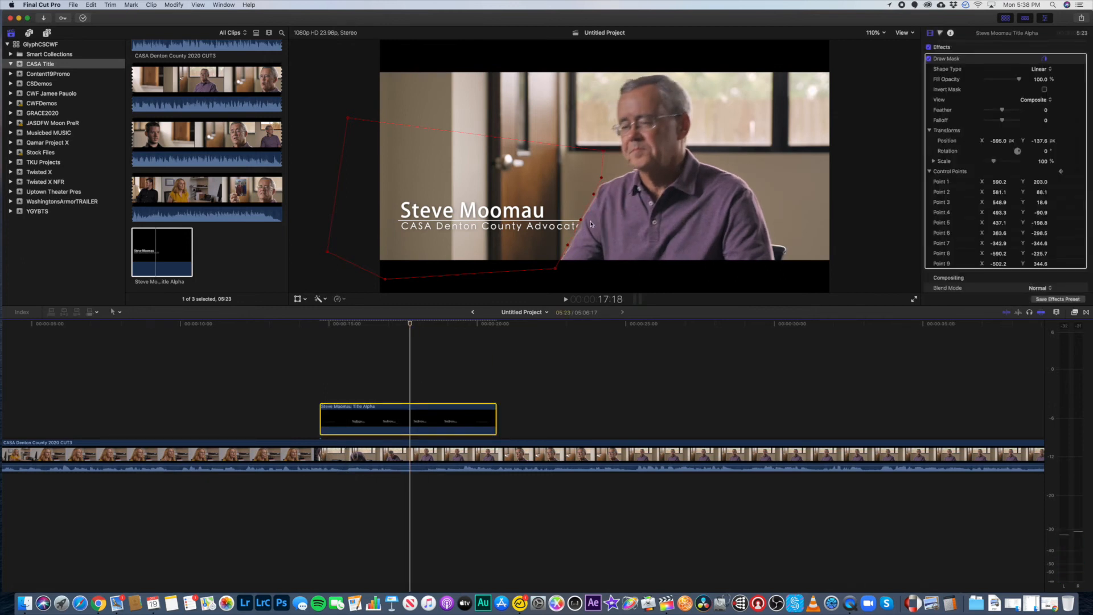
pyautogui.moveTo(581, 220); pyautogui.dragTo(579, 248)
pyautogui.press('space')
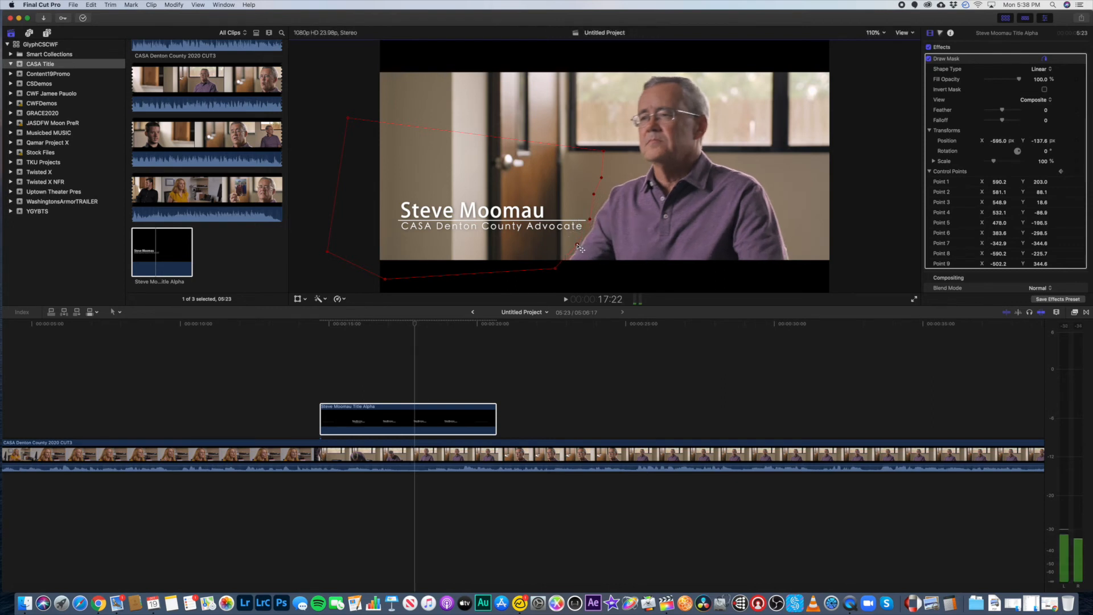
pyautogui.press('Right')
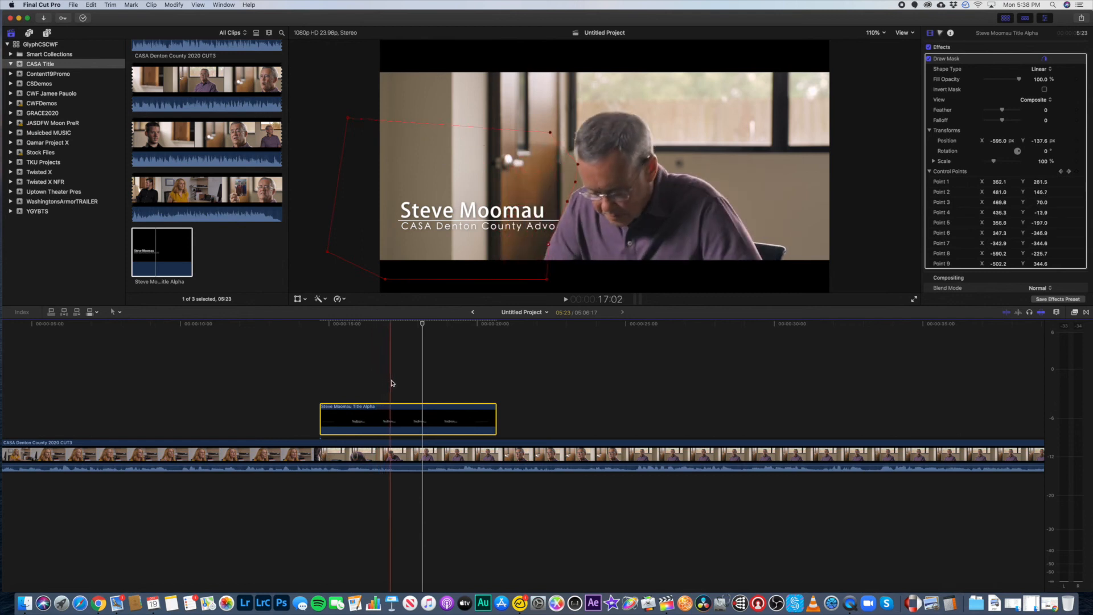
# Try a feather of -15 on the title's draw mask at 17:06 and reset the parameter.
pyautogui.click(397, 418)
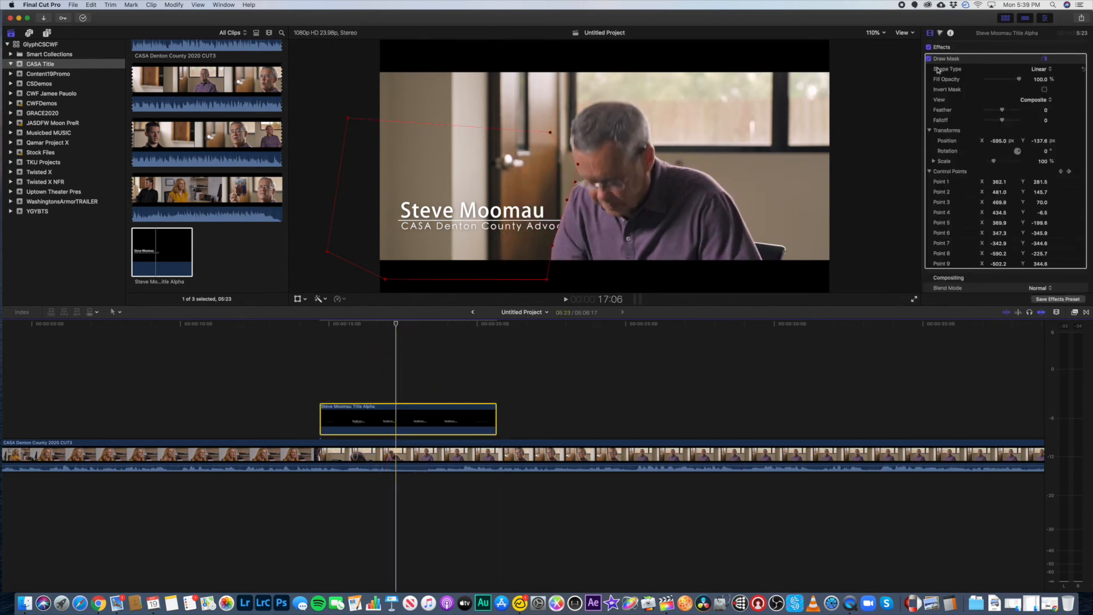
pyautogui.scroll(-1, 991, 113)
pyautogui.moveTo(1003, 106)
pyautogui.mouseDown()
pyautogui.moveTo(1020, 107)
pyautogui.moveTo(1002, 107)
pyautogui.mouseUp()
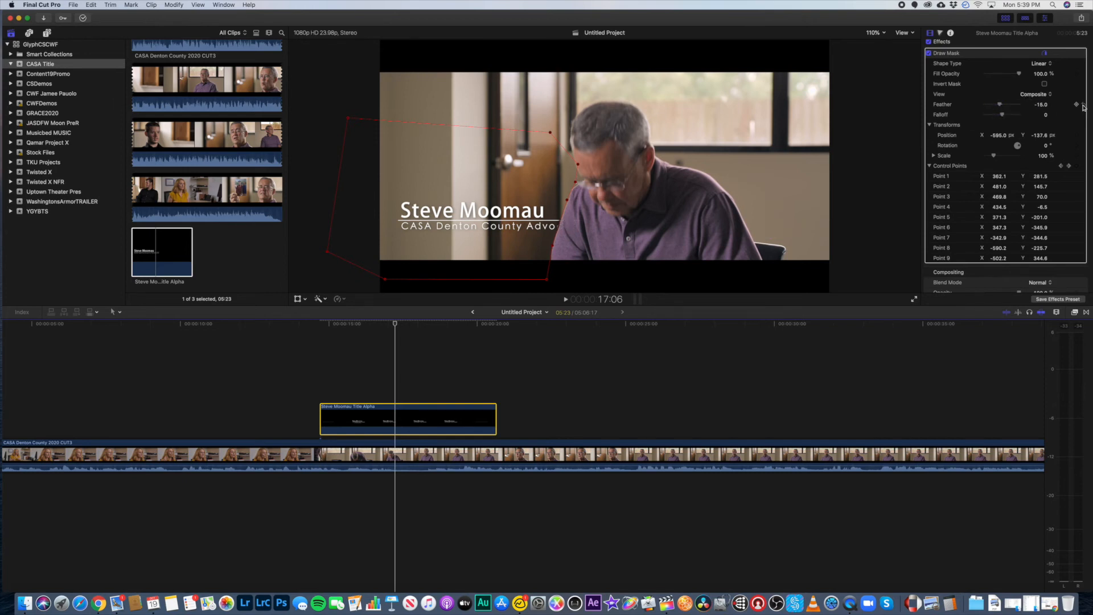
pyautogui.click(1083, 105)
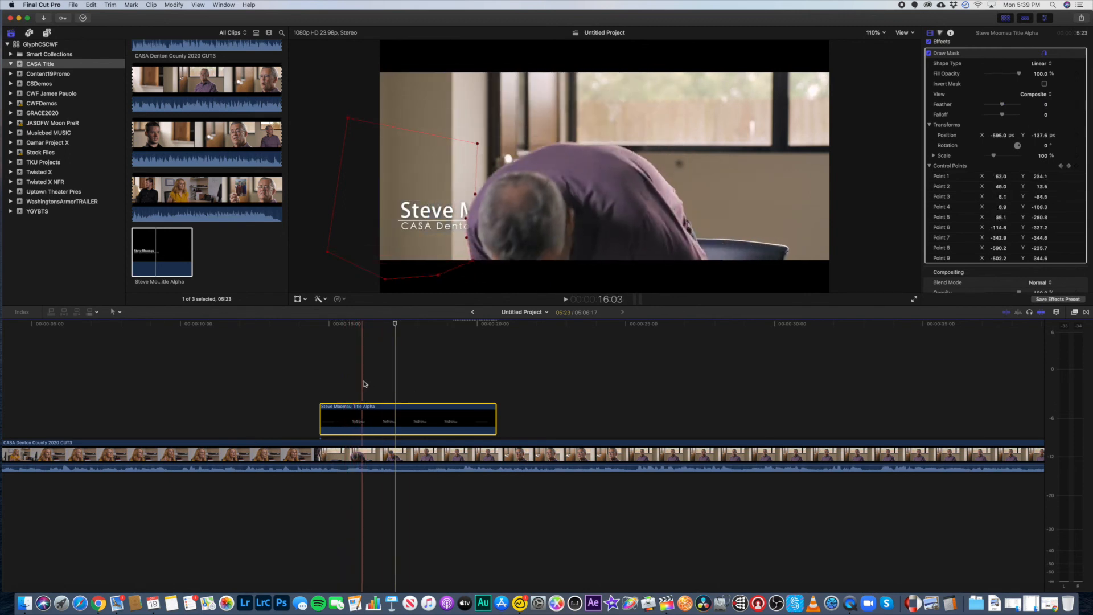
# Play the sequence from 14:10, just before the title, to review the masked title reveal.
pyautogui.click(312, 380)
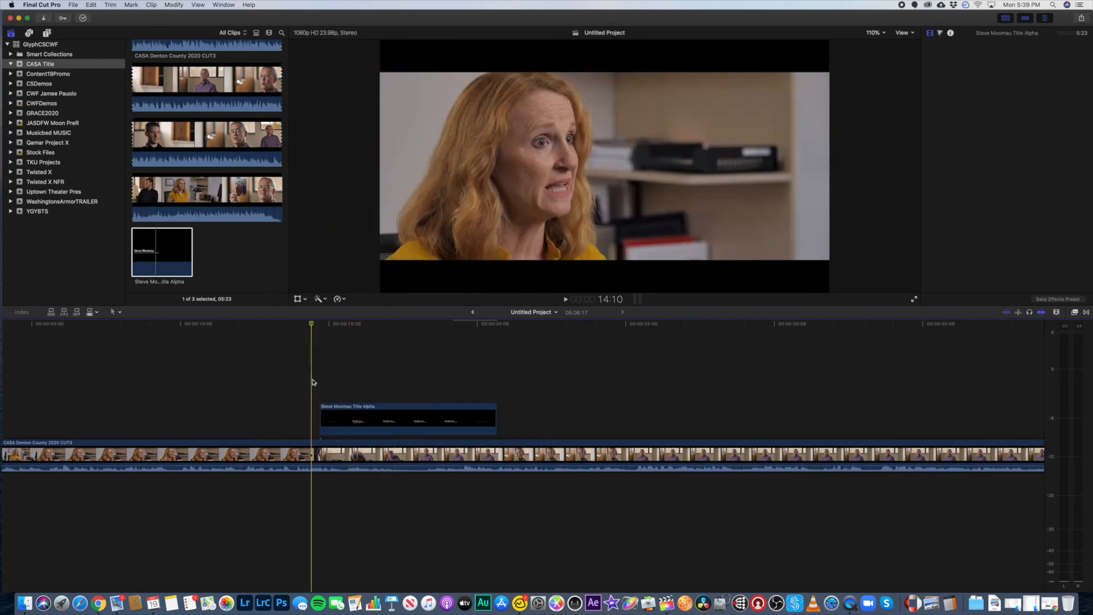
pyautogui.press('space')
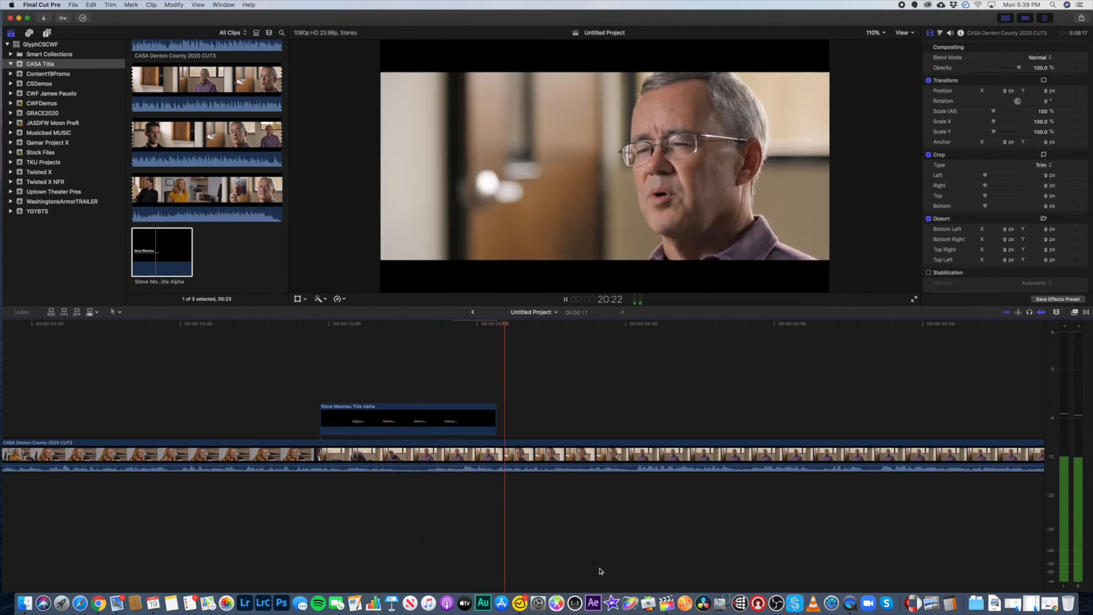
pyautogui.click(427, 489)
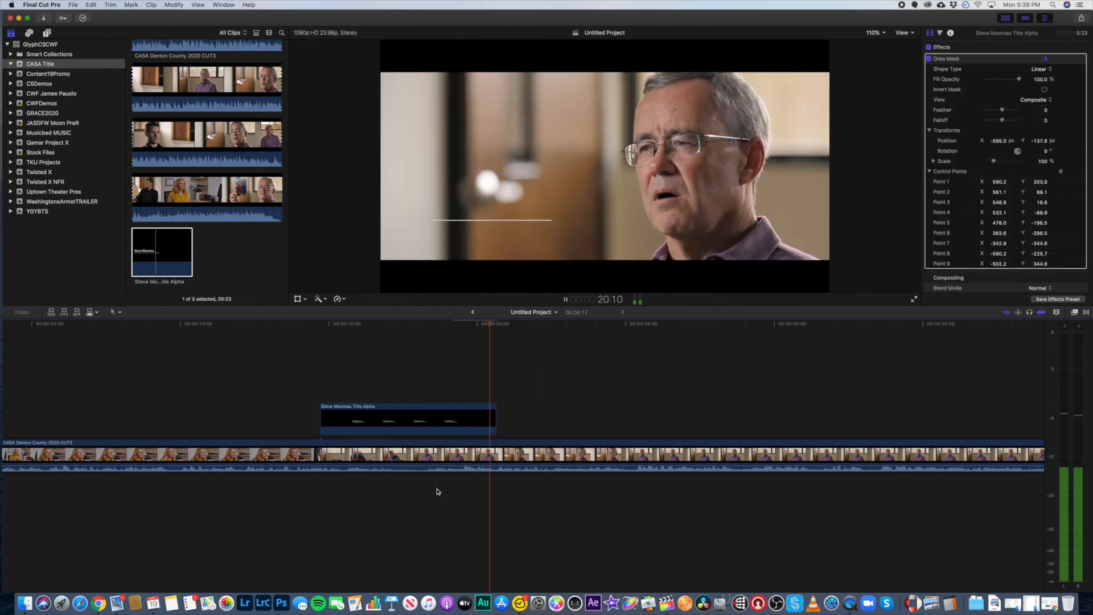
pyautogui.press('space')
# Add a hold segment to the title clip at 19:01 to lengthen it, and play back the extended title.
pyautogui.click(448, 416)
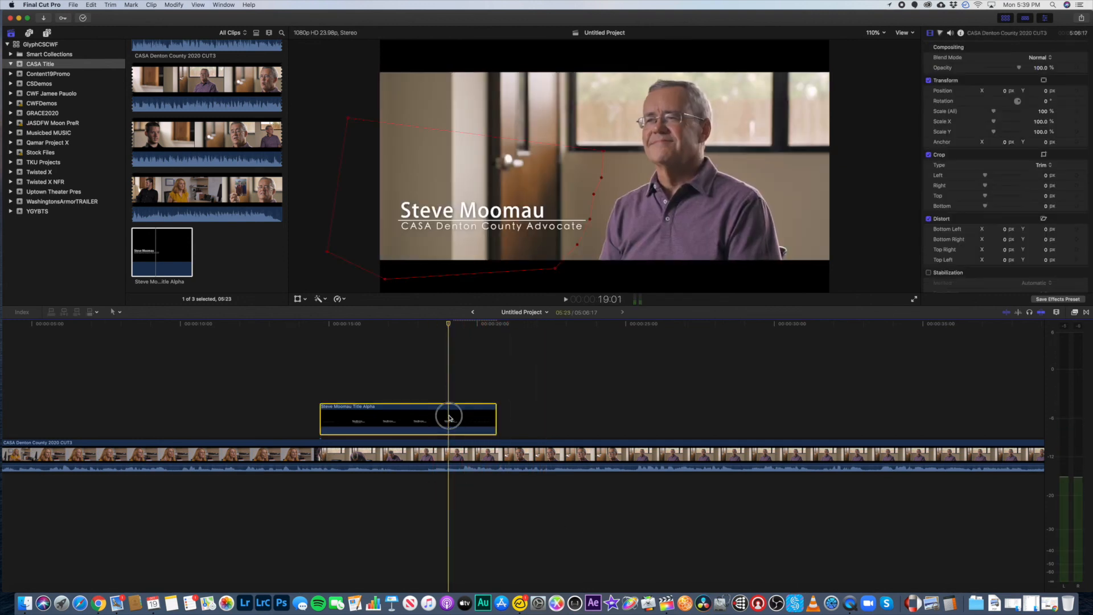
pyautogui.hotkey('shift', 'h')
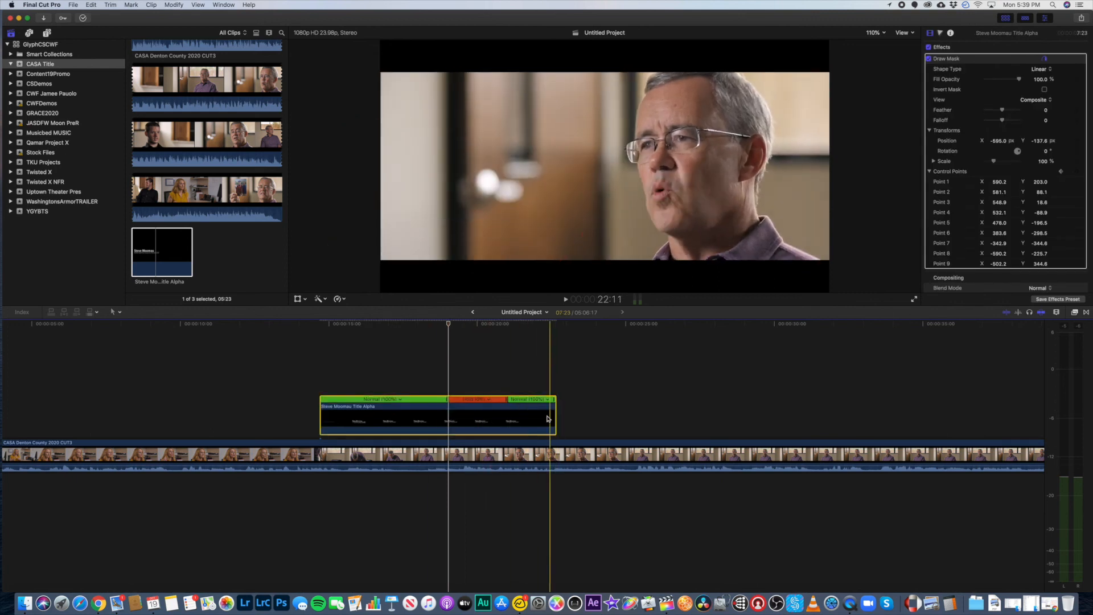
pyautogui.press('space')
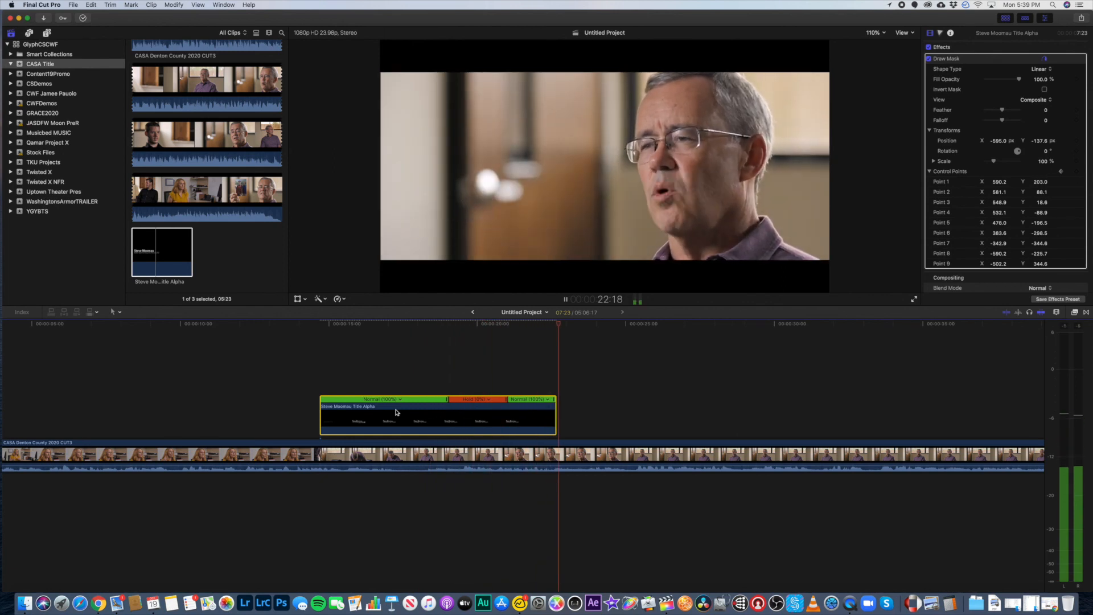
pyautogui.press('space')
pyautogui.click(543, 366)
pyautogui.click(631, 381)
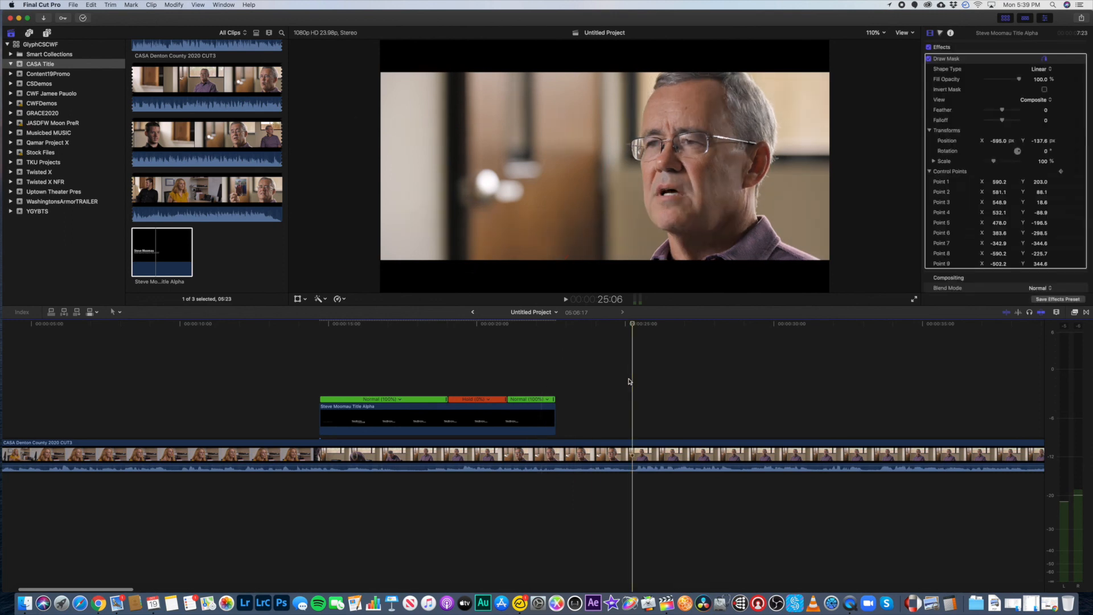